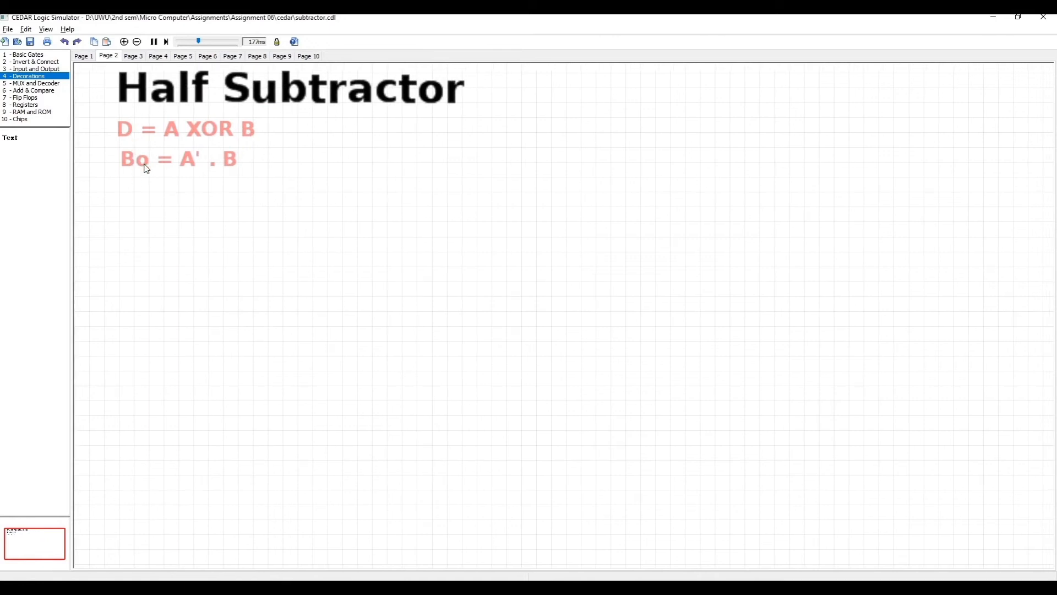
- Place an on/off toggle switch on the canvas below the half subtractor equations
left_click(262, 173)
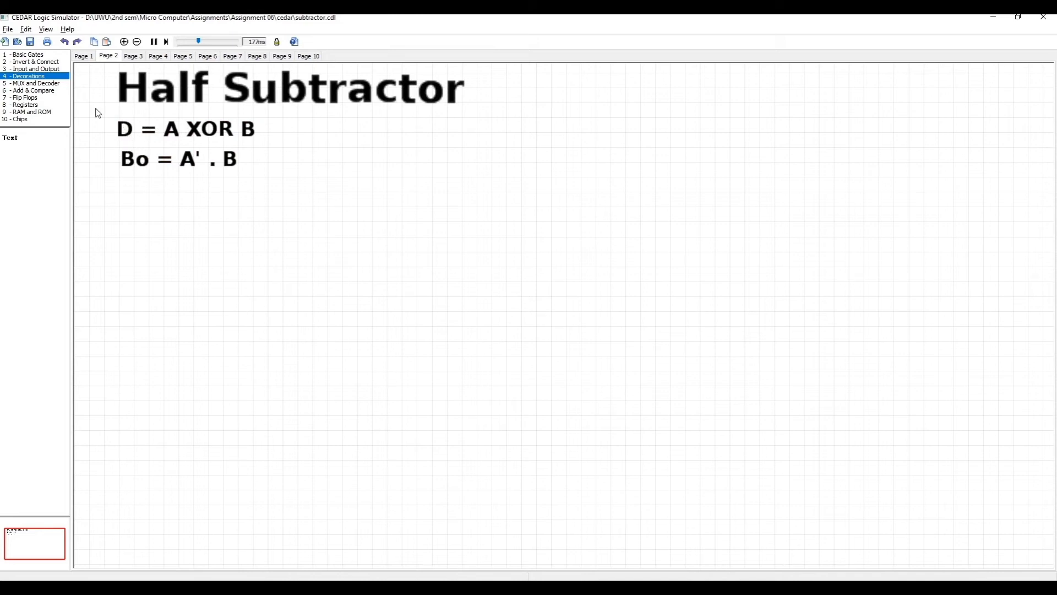
left_click(27, 69)
left_click_drag(10, 138, 376, 220)
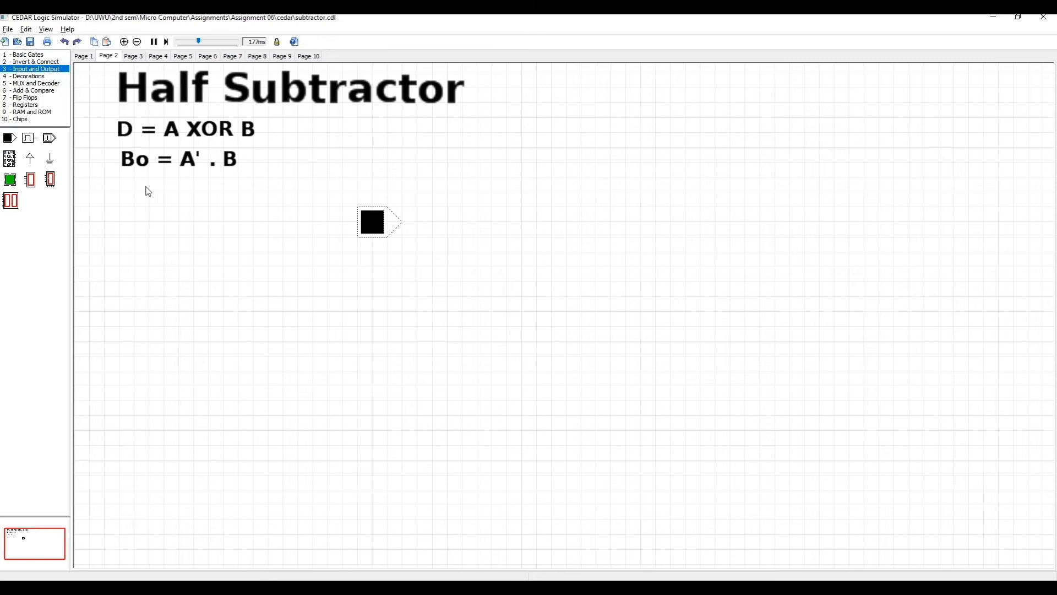
left_click(308, 229)
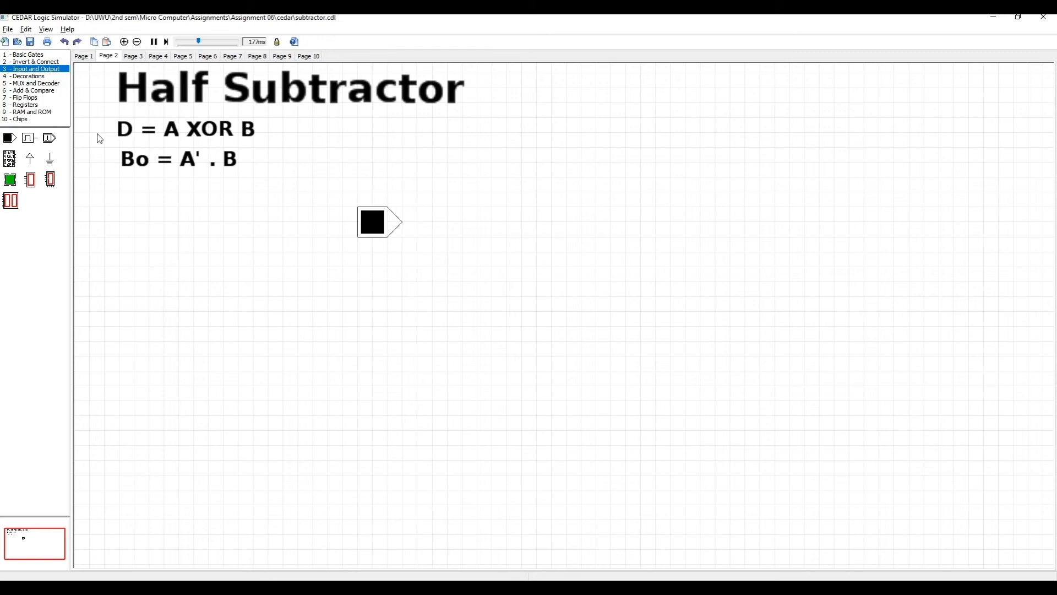
- Add a text label "A" with text height 1 directly beside the toggle switch
left_click(36, 76)
left_click_drag(16, 142, 305, 221)
left_click(556, 220)
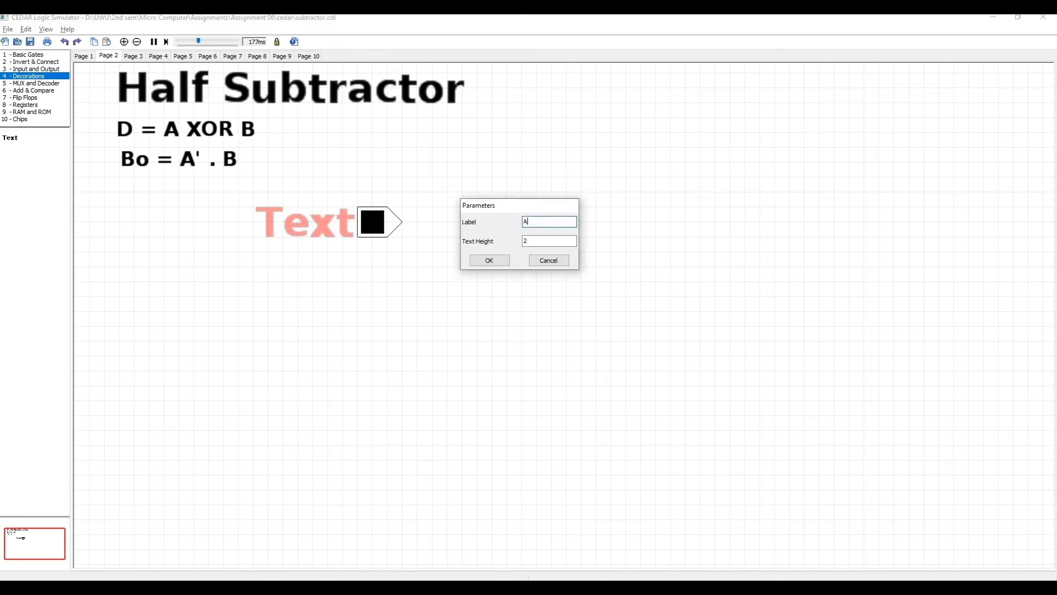
double_click(552, 239)
type("1")
key("Return")
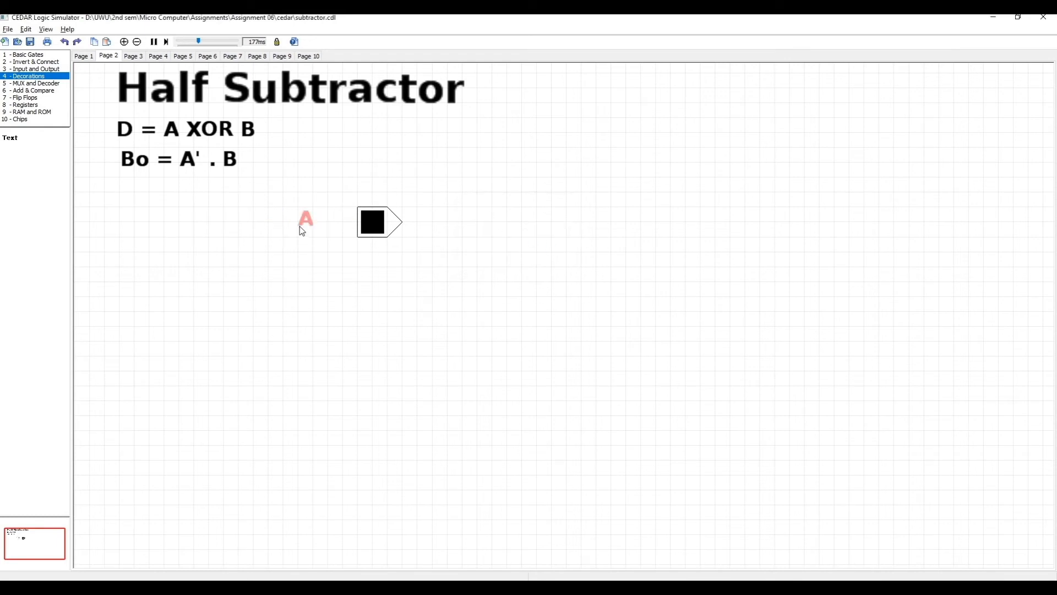
left_click_drag(309, 227, 346, 228)
left_click(346, 263)
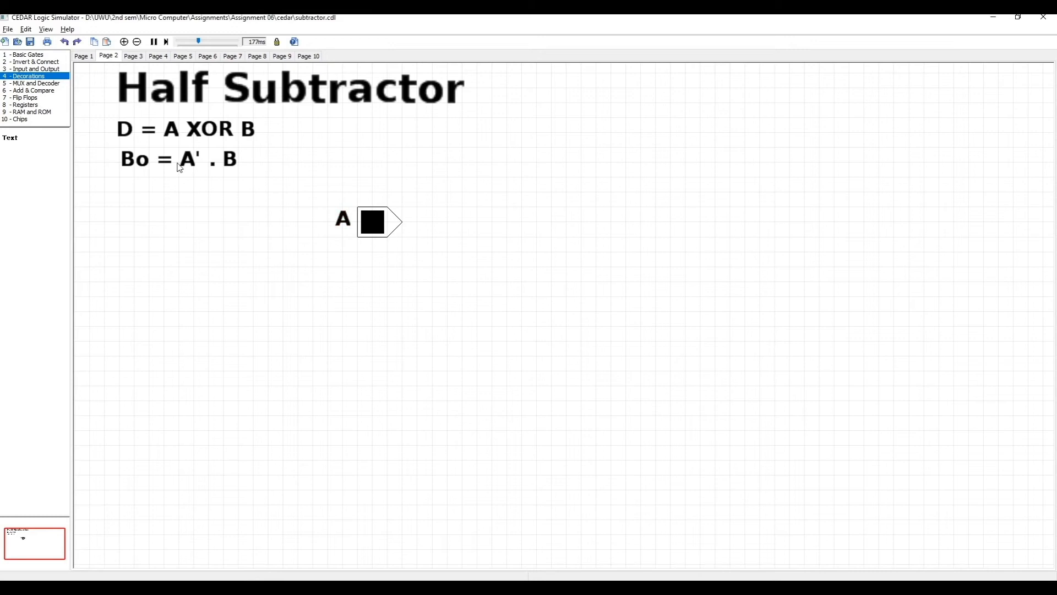
- Place a second on/off toggle switch directly below switch A, leaving a gap between them
left_click(32, 69)
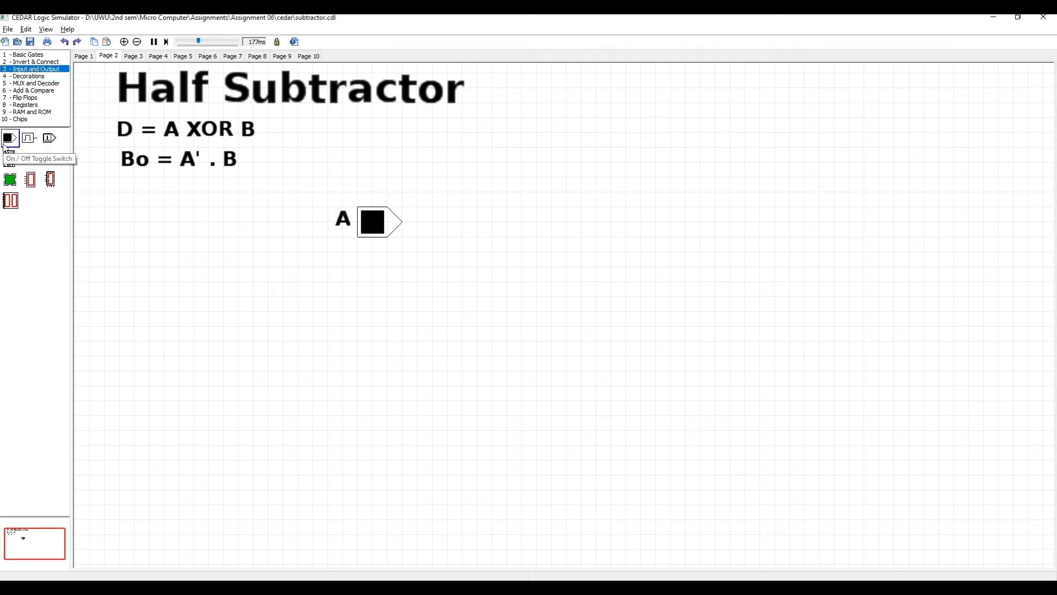
left_click_drag(75, 197, 378, 343)
left_click(337, 333)
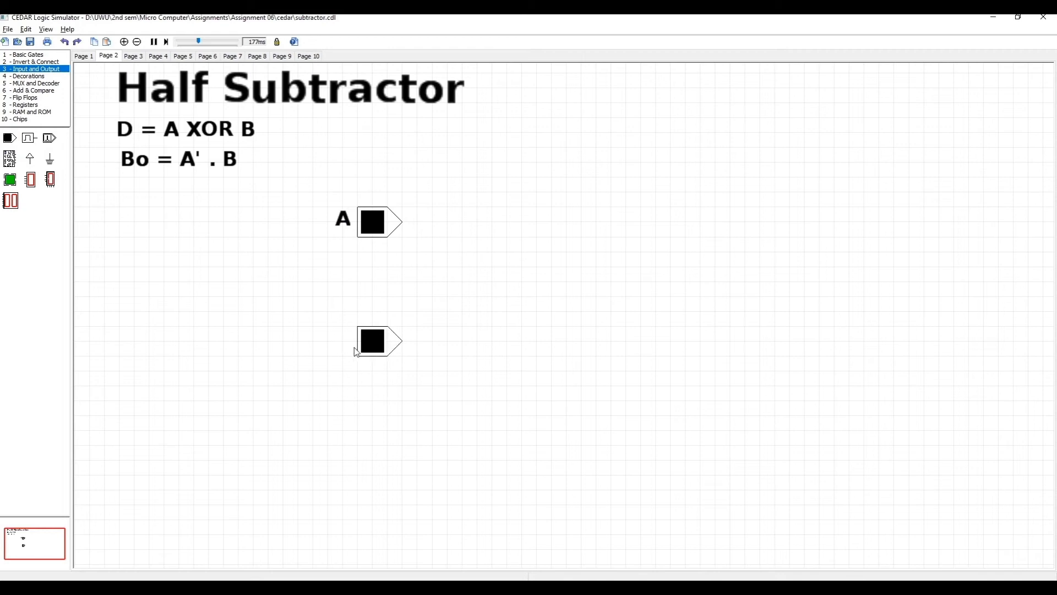
- Paste a copy of the A label beside the lower toggle switch and change its text to "B"
key("ctrl+v")
double_click(349, 345)
left_click(539, 222)
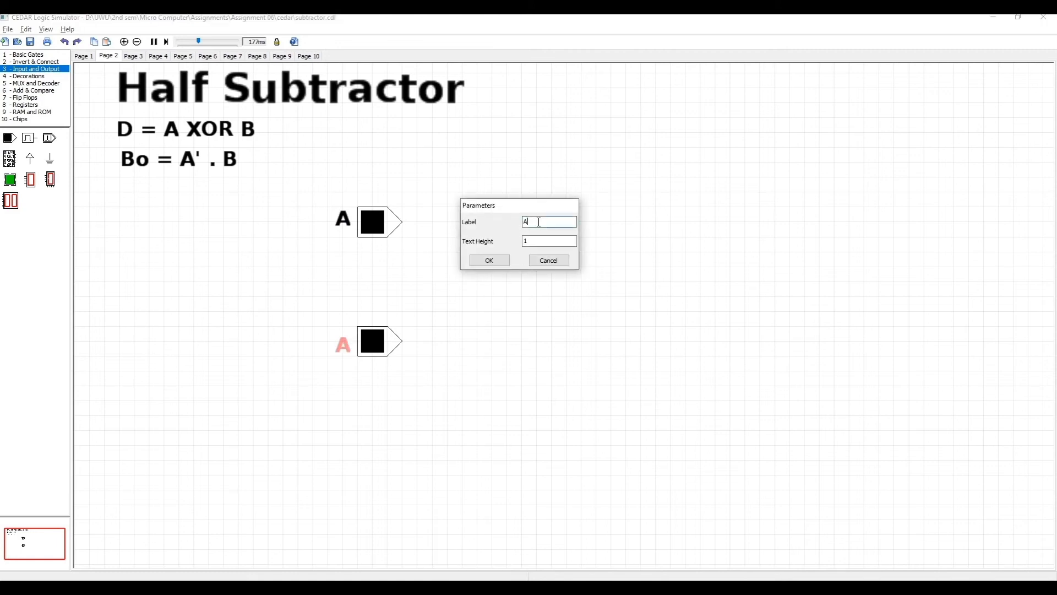
key("Return")
left_click(441, 430)
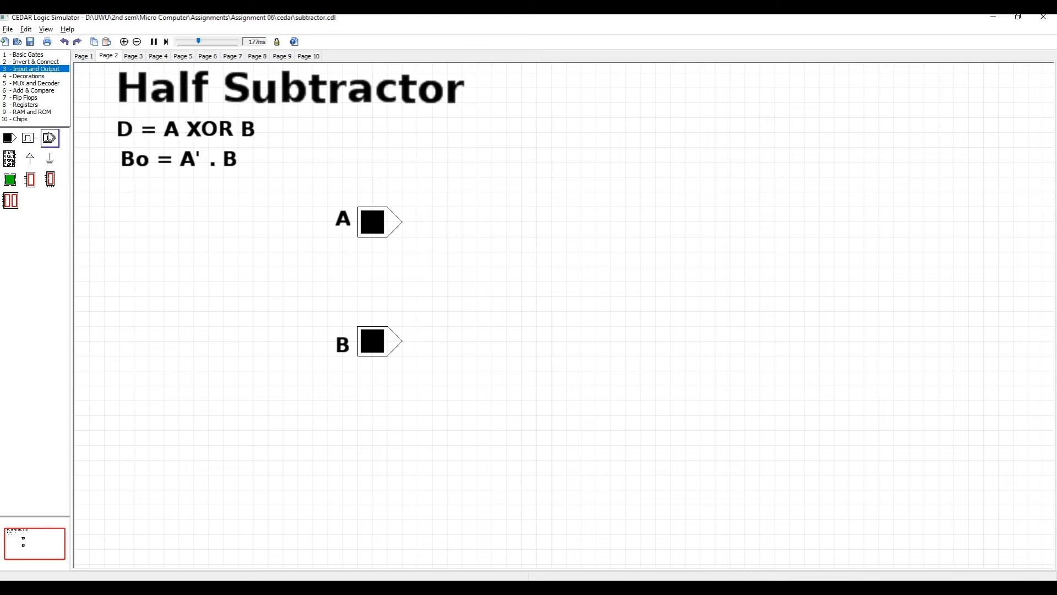
- Place a two-input XOR gate to the right of switch A and attach an LED to its output
left_click(35, 55)
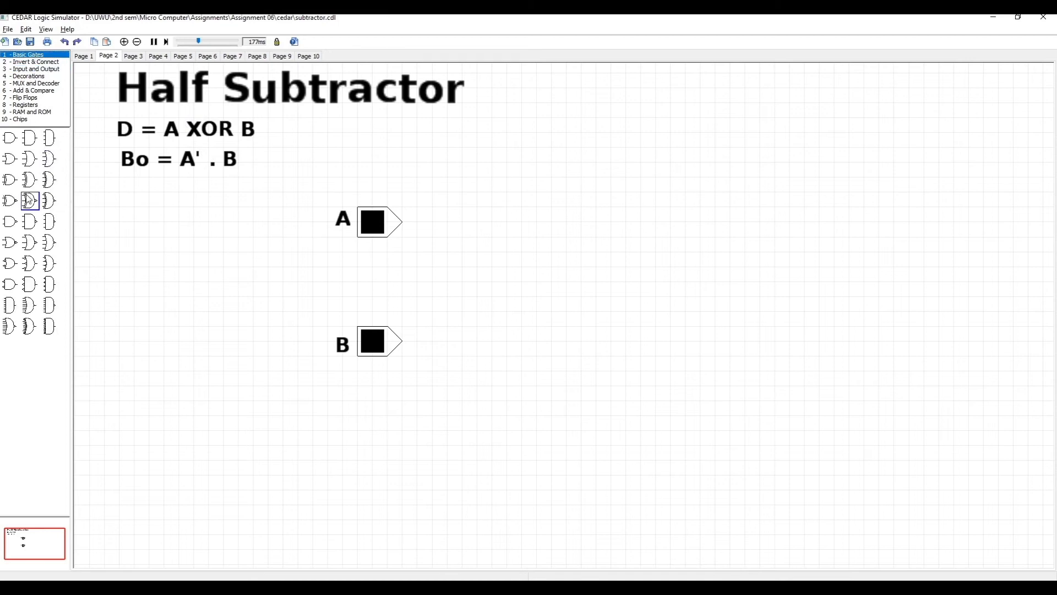
left_click_drag(9, 180, 625, 241)
left_click(626, 284)
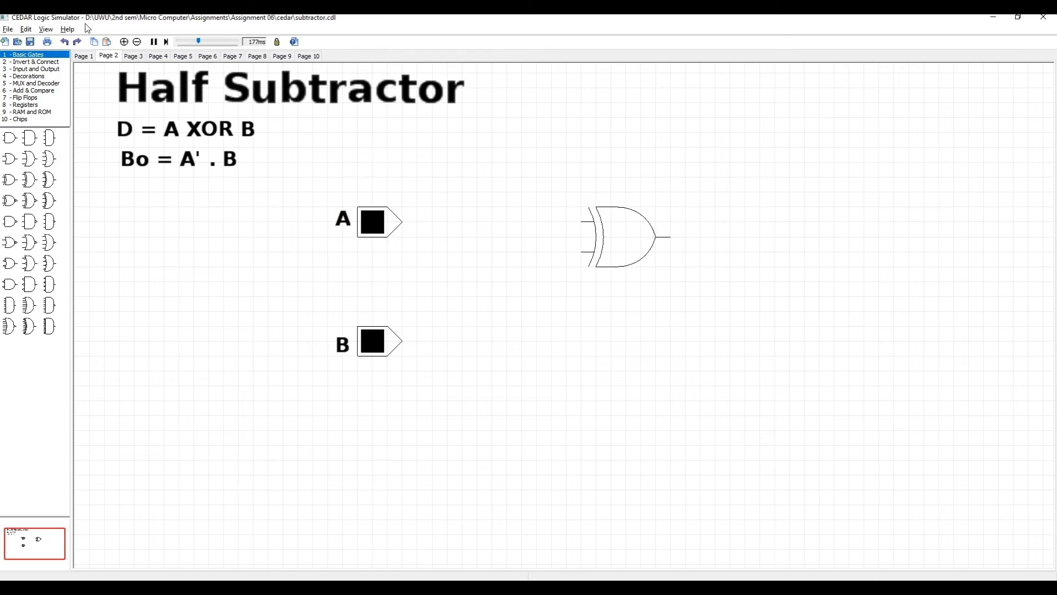
left_click(32, 69)
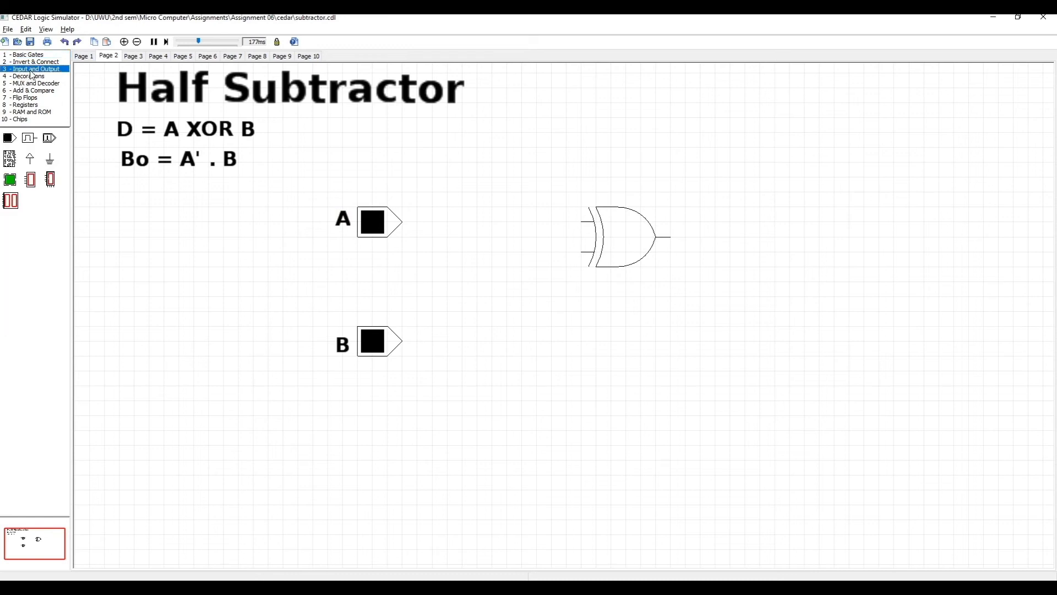
mouse_move(10, 180)
left_mouse_down()
mouse_move(562, 301)
mouse_move(726, 263)
mouse_move(719, 244)
mouse_move(692, 239)
mouse_move(700, 237)
left_mouse_up()
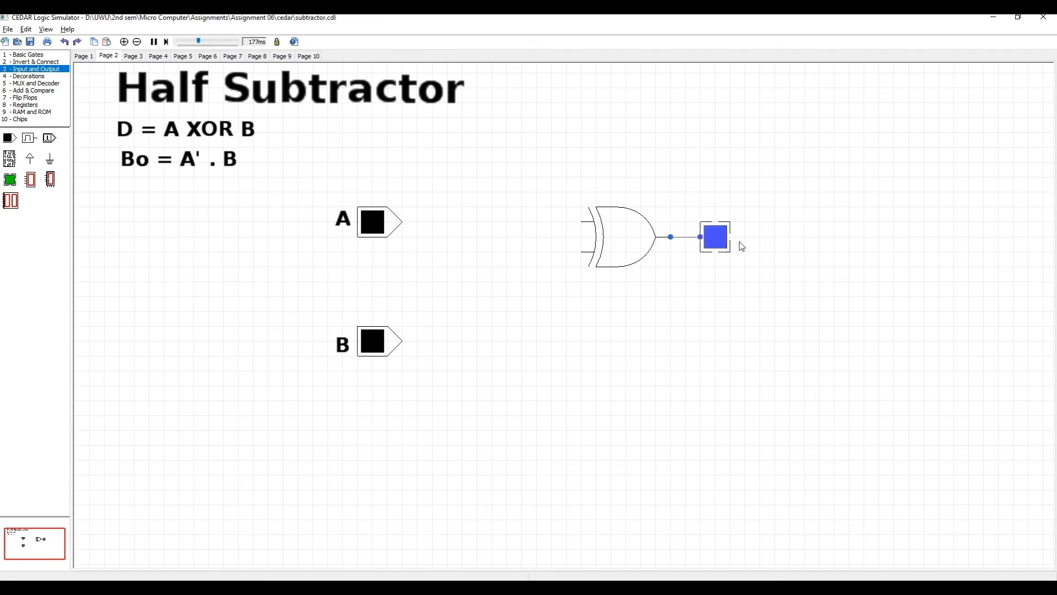
- Paste a copy of the text label beside the XOR gate's LED and change its text to "D"
left_click(749, 237)
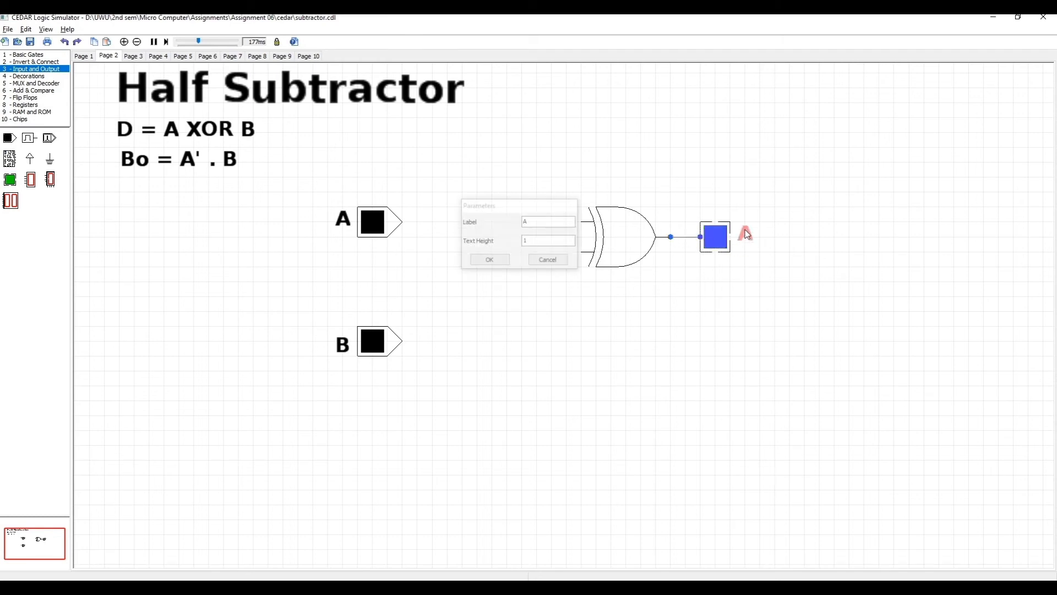
key("BackSpace")
type("D")
key("Return")
left_click_drag(752, 242, 752, 245)
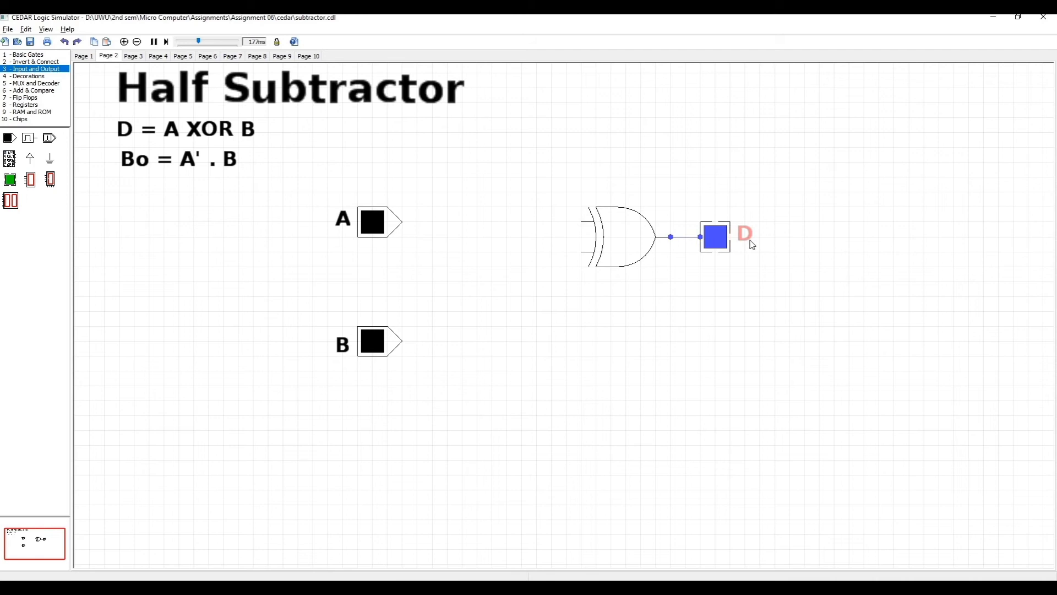
left_click(457, 241)
- Wire switches A and B to the XOR gate's inputs and shift the B wire's vertical segment closer to the switches
left_click_drag(403, 225, 582, 222)
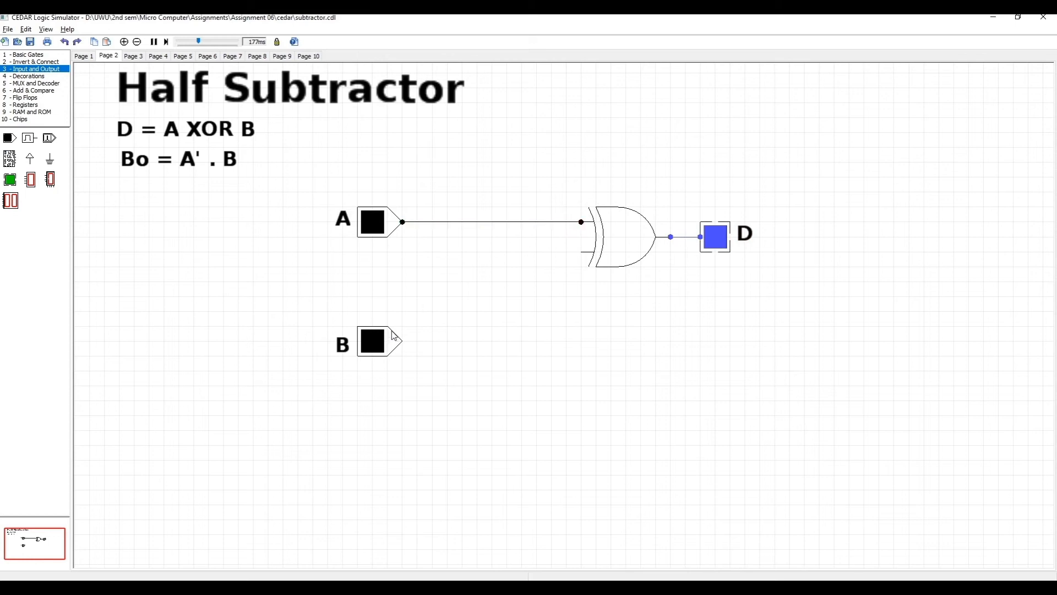
left_click_drag(403, 341, 581, 252)
left_click_drag(493, 285, 450, 278)
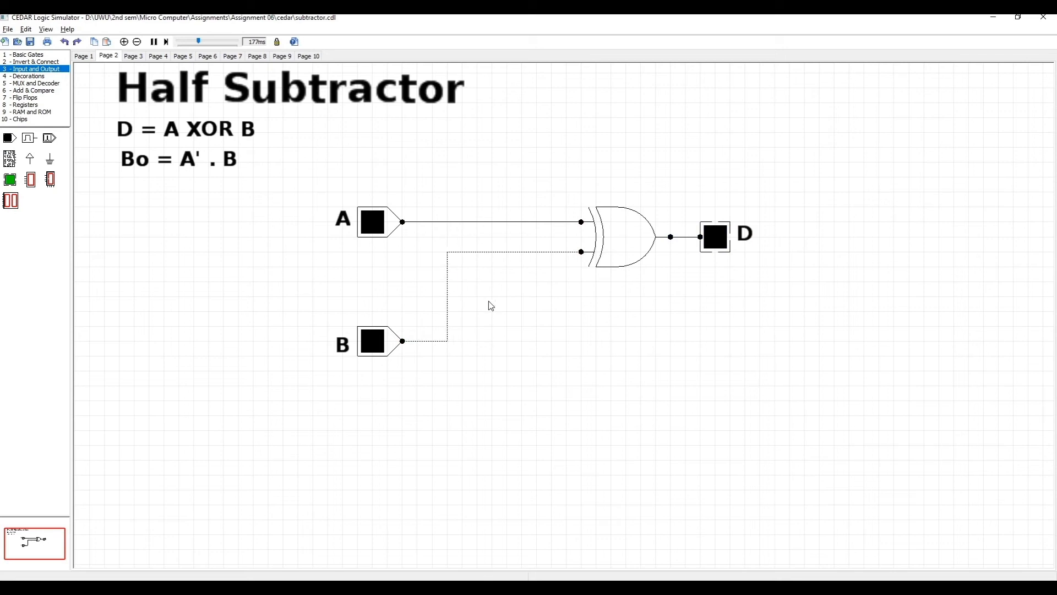
left_click(497, 311)
- Place an inverter below the XOR gate, connect its input to the A wire, and move the branch's vertical segment toward the switches
left_click(33, 61)
left_click_drag(30, 138, 478, 223)
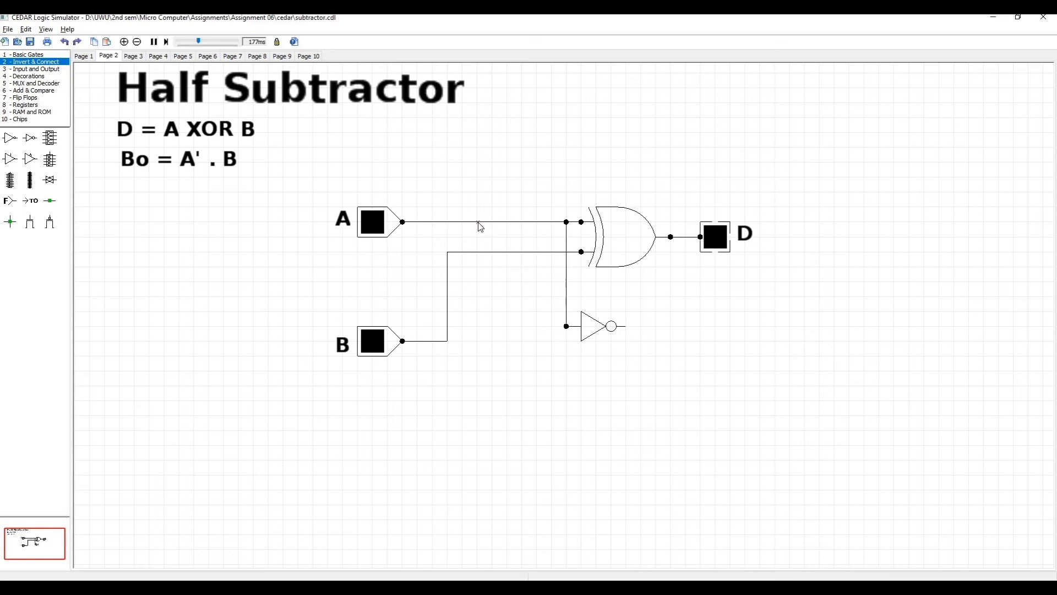
left_click_drag(567, 273, 492, 264)
- Move switch B together with its label further down to make room beside the inverter
left_click_drag(312, 311, 410, 370)
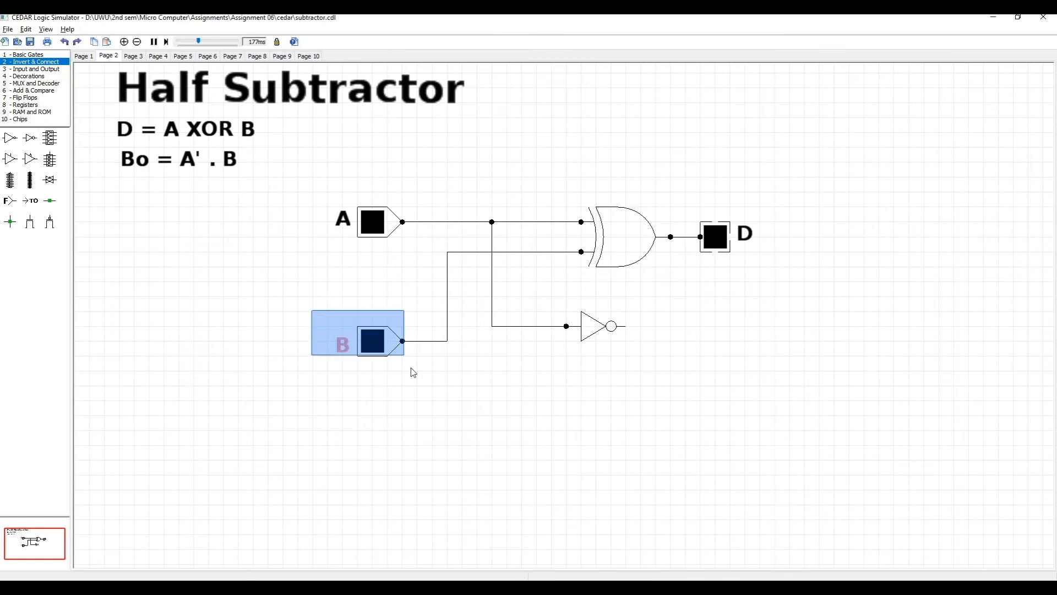
left_click_drag(370, 338, 370, 387)
left_click(351, 305)
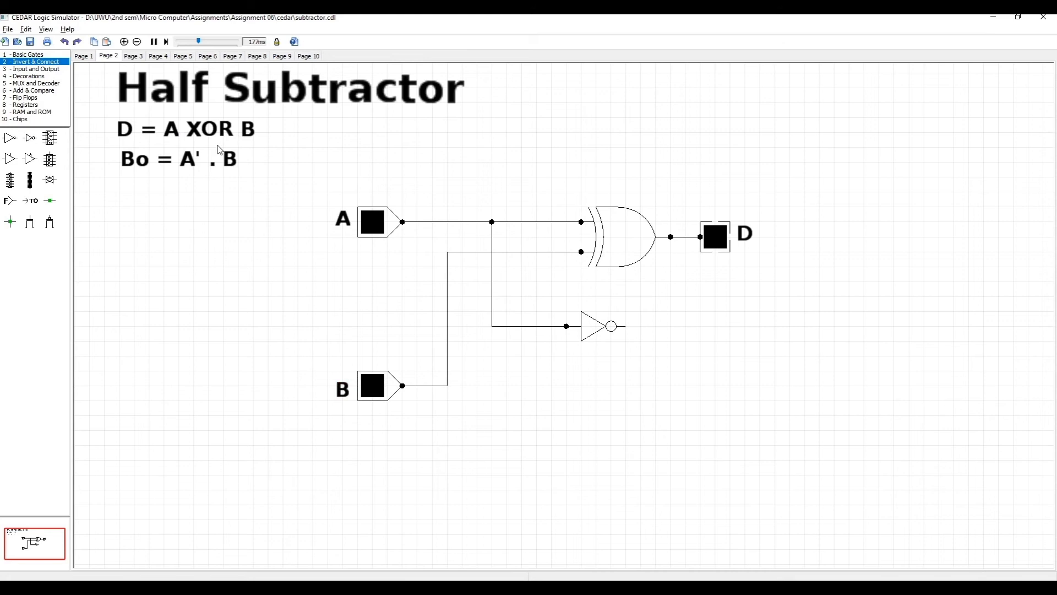
- Place a two-input AND gate to the lower right of the inverter and attach an LED to its output
left_click(26, 54)
left_click_drag(9, 137, 720, 373)
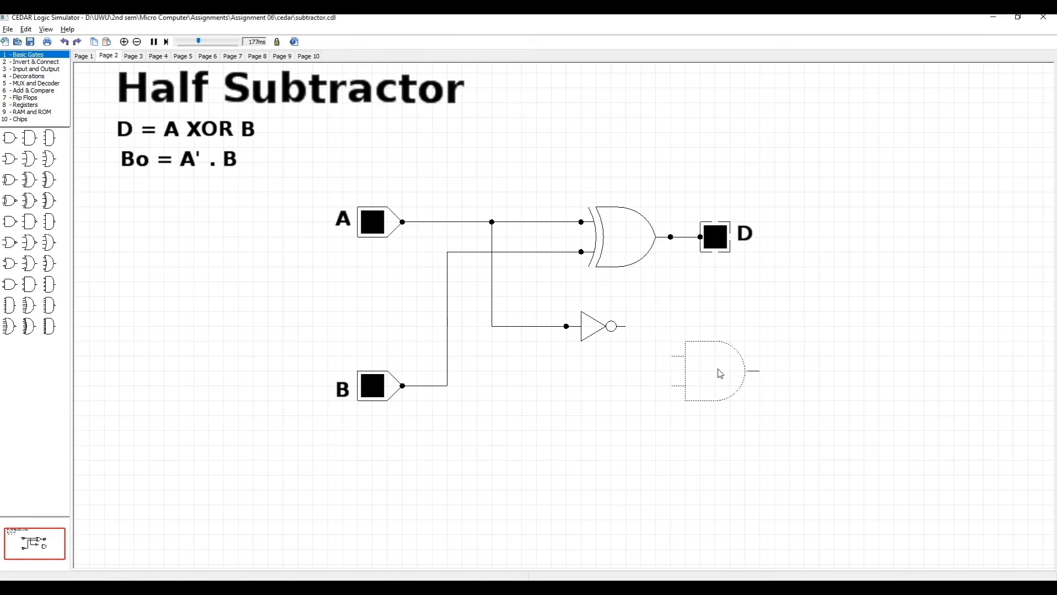
left_click(659, 370)
left_click(32, 69)
mouse_move(61, 211)
left_mouse_down()
mouse_move(588, 361)
mouse_move(826, 376)
mouse_move(762, 372)
mouse_move(805, 373)
left_mouse_up()
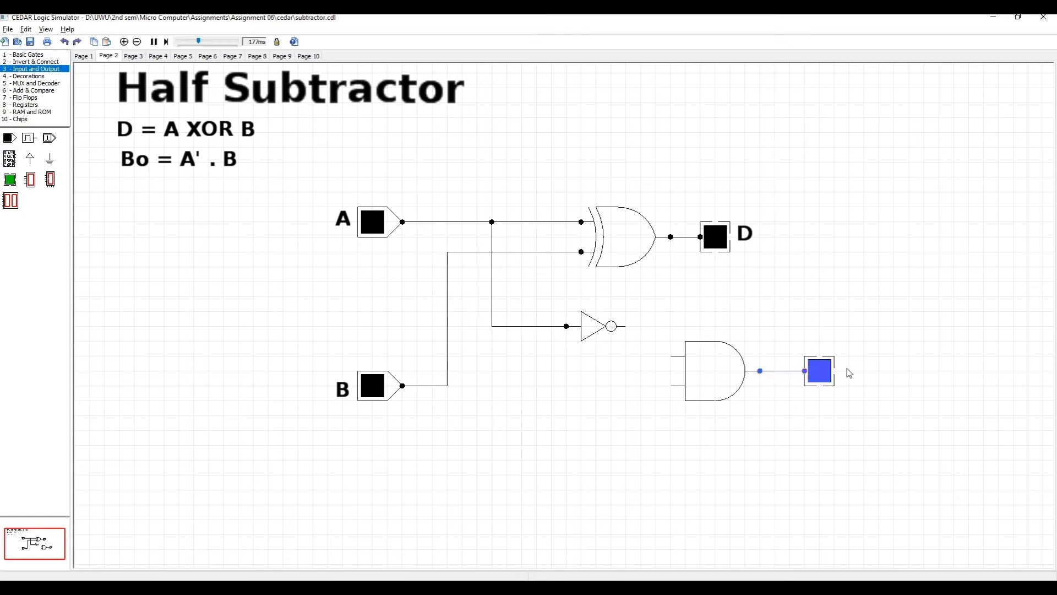
- Paste a copy of the text label beside the AND gate's LED and change its text to "Bo"
key("ctrl+v")
double_click(850, 368)
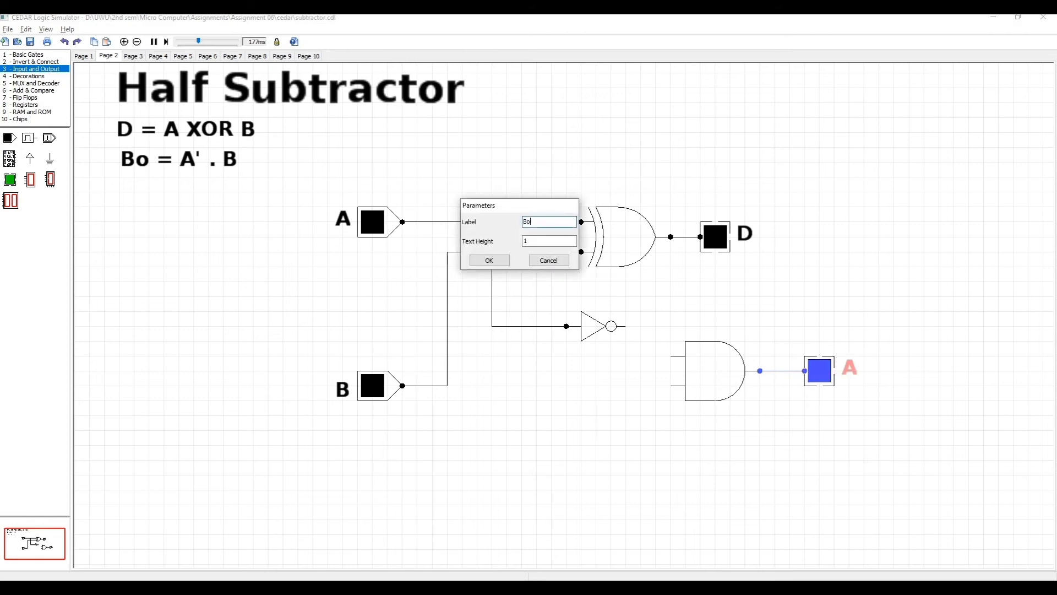
left_click(485, 260)
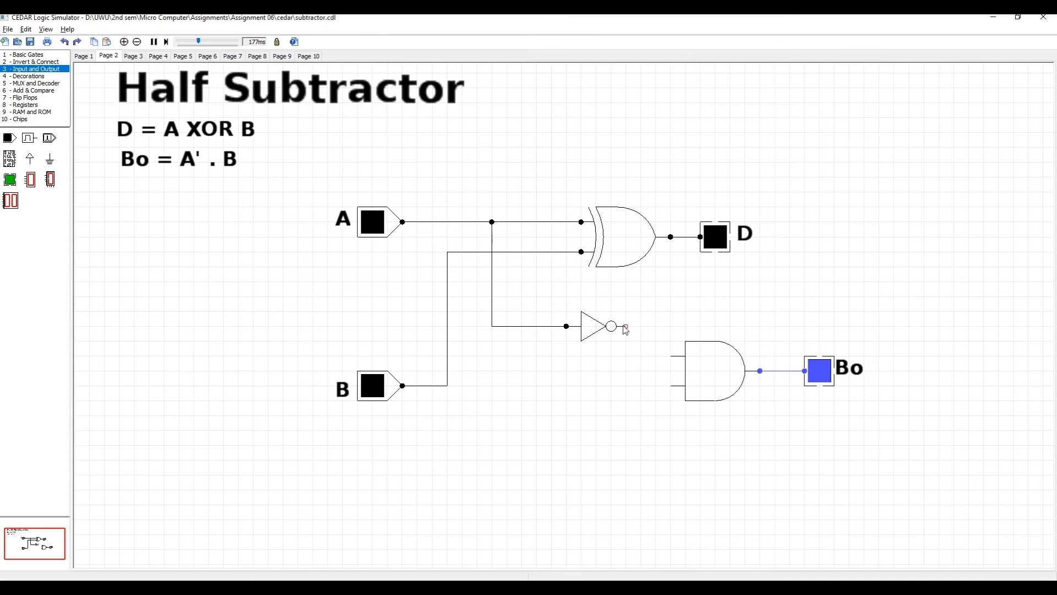
- Wire the inverter output and the B signal to the AND gate's inputs, routing the B branch straight from switch B
left_click_drag(626, 326, 448, 386)
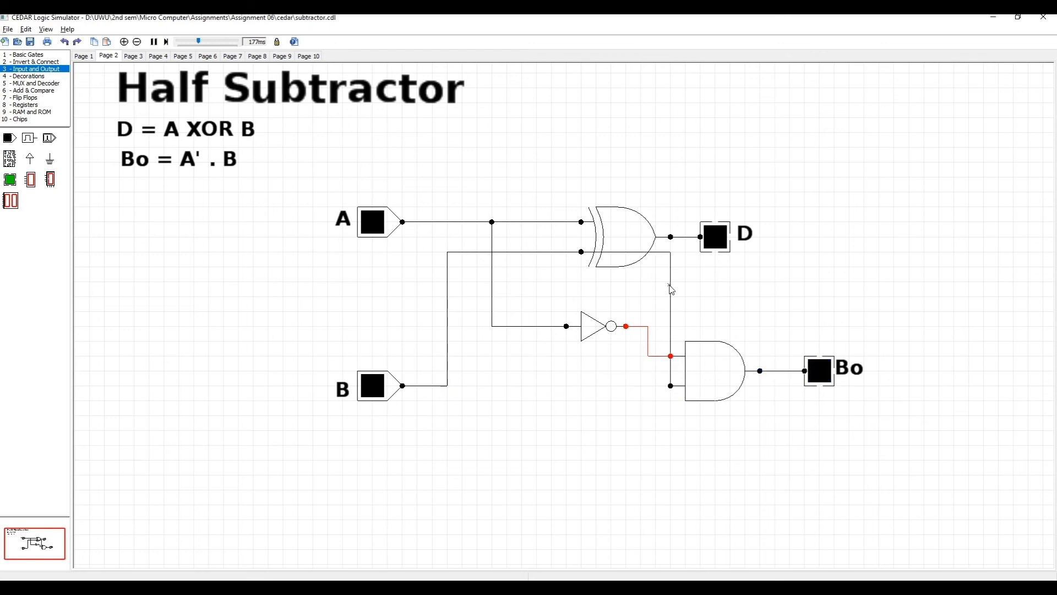
left_click_drag(671, 287, 452, 337)
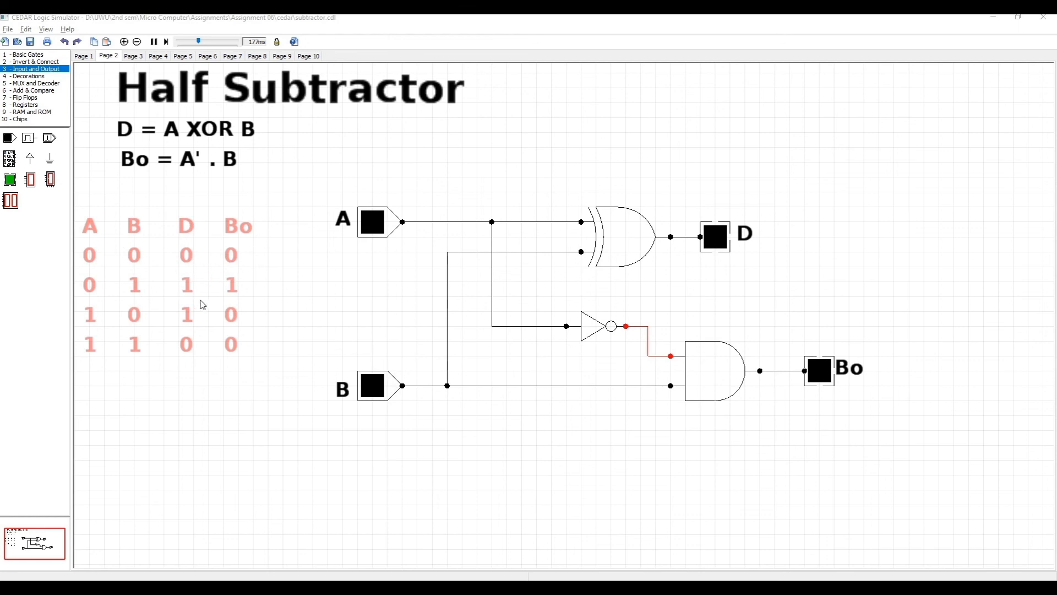
- Toggle switches A and B through the combinations 01, 00, 10 and 11 to check D and Bo against the truth table
left_click(372, 386)
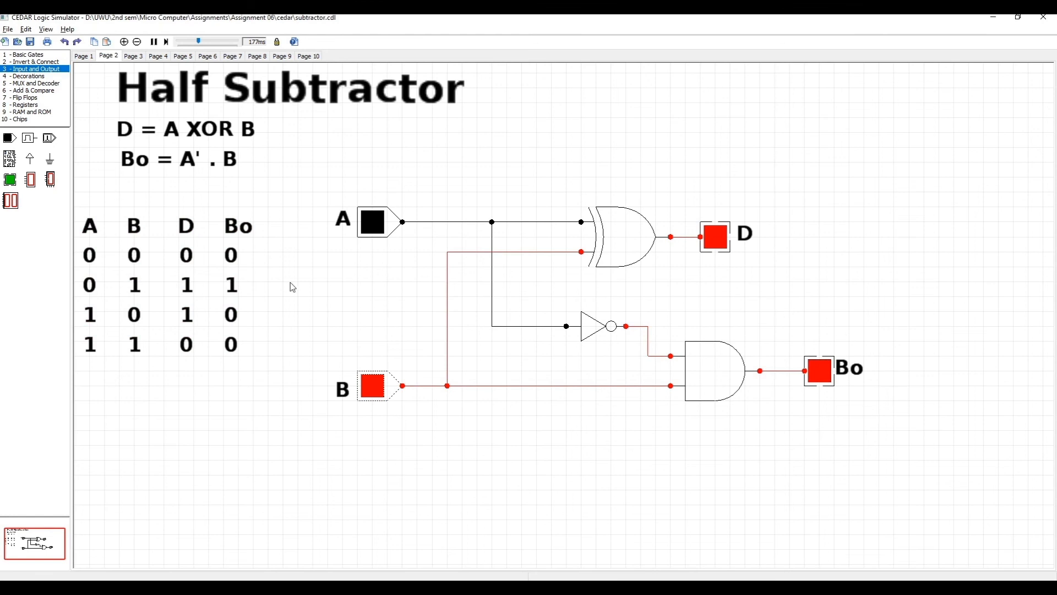
left_click(375, 392)
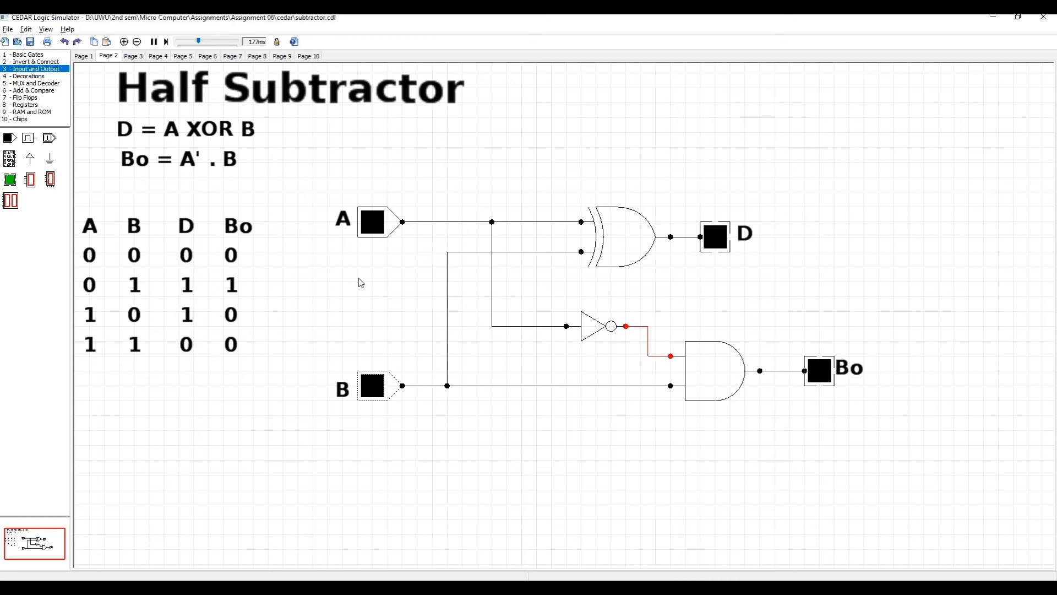
left_click(379, 230)
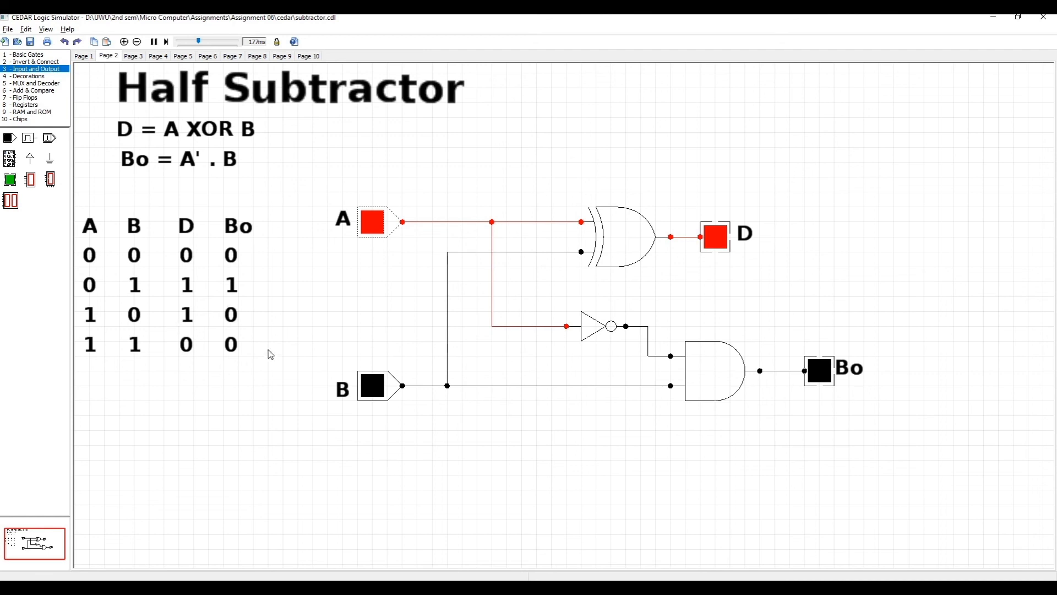
left_click(373, 392)
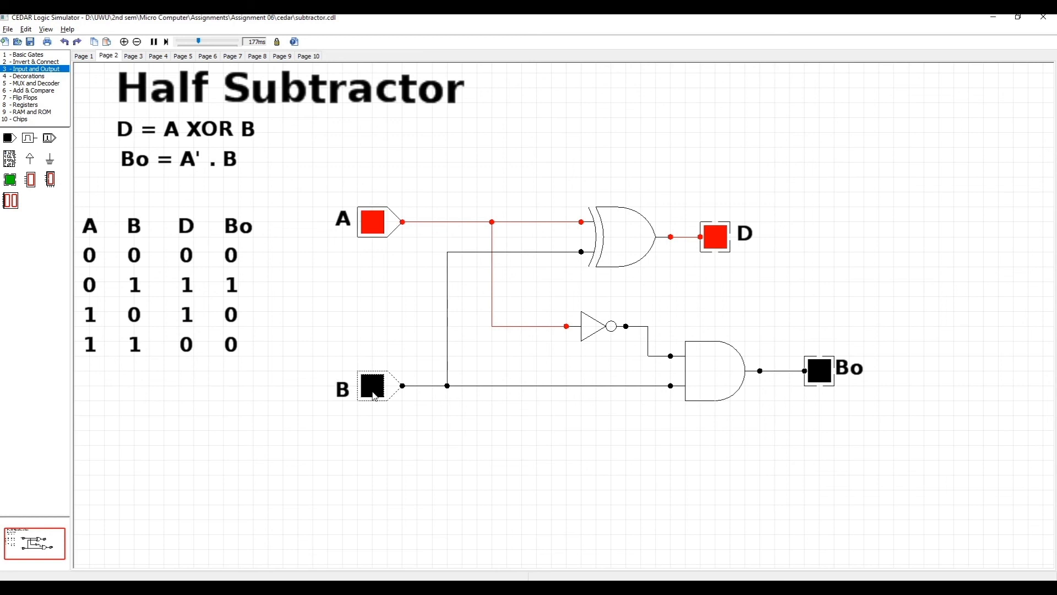